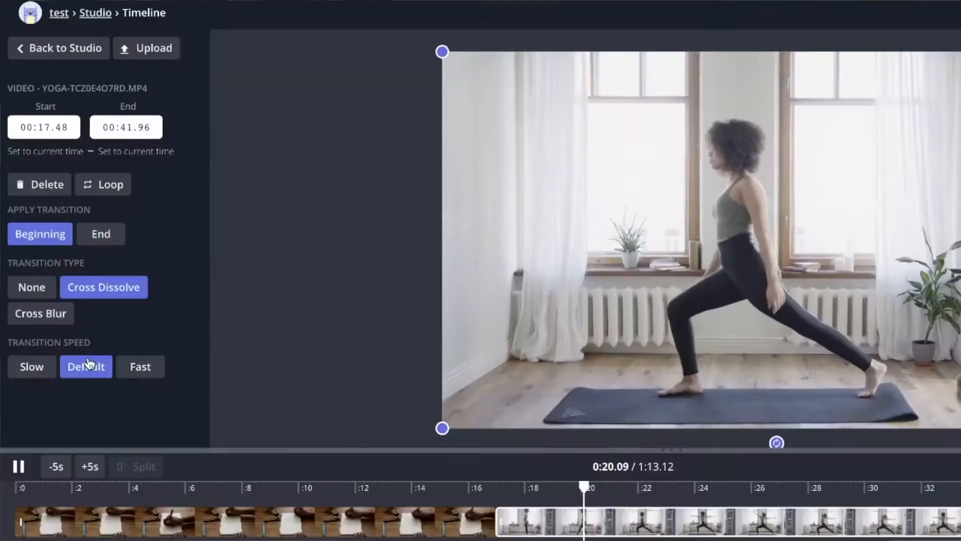
Step: Replay the dissolve preview, then set the transition speed to Slow and finally Fast
{"action": "left_click", "coordinate": [88, 365]}
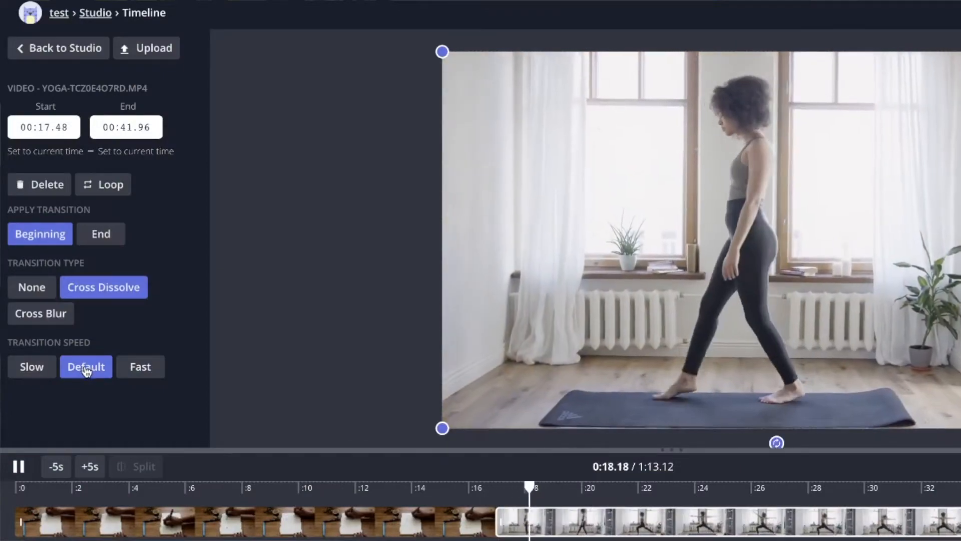
{"action": "left_click", "coordinate": [32, 367]}
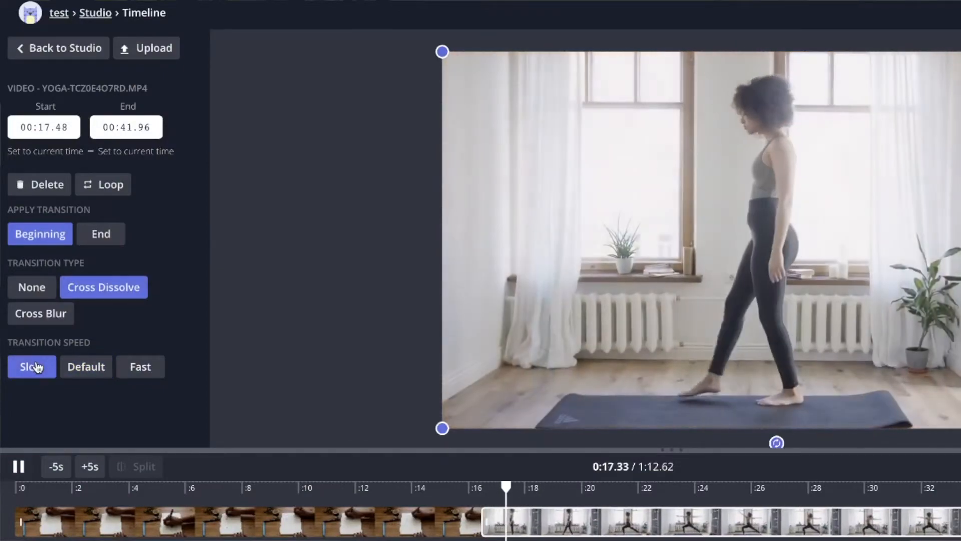
{"action": "left_click", "coordinate": [138, 367]}
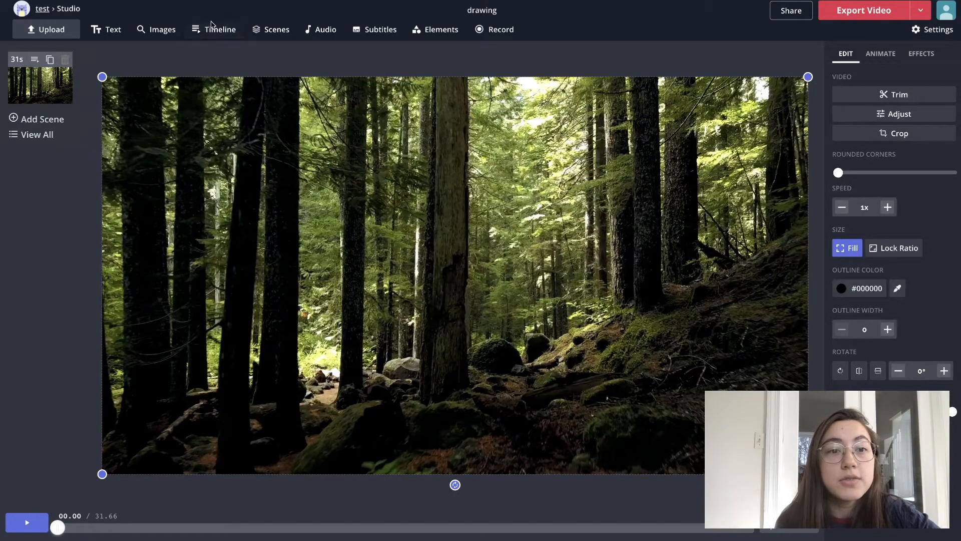
Step: Show the timeline with the drawing, yoga and forest clips on three tracks
{"action": "left_click", "coordinate": [217, 32]}
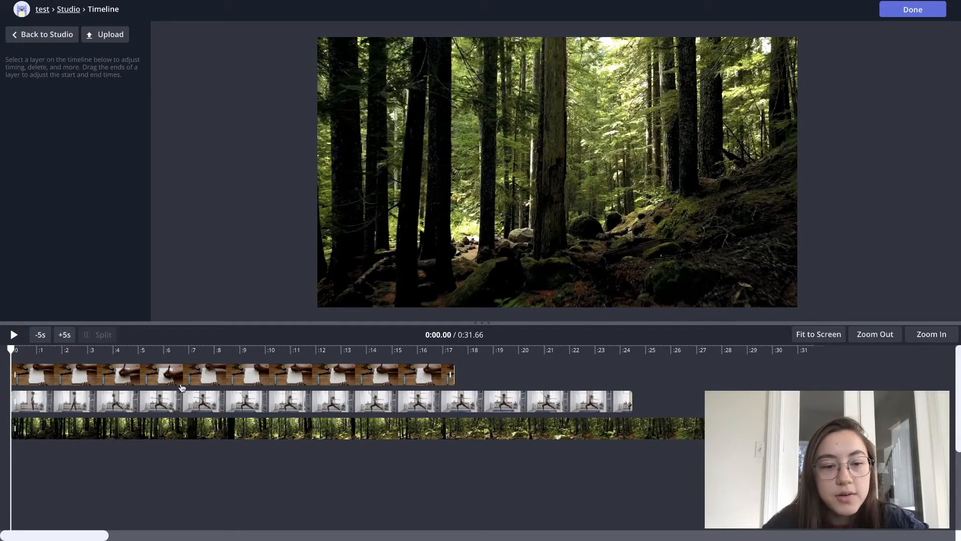
{"action": "left_click", "coordinate": [164, 349]}
{"action": "left_click", "coordinate": [134, 375]}
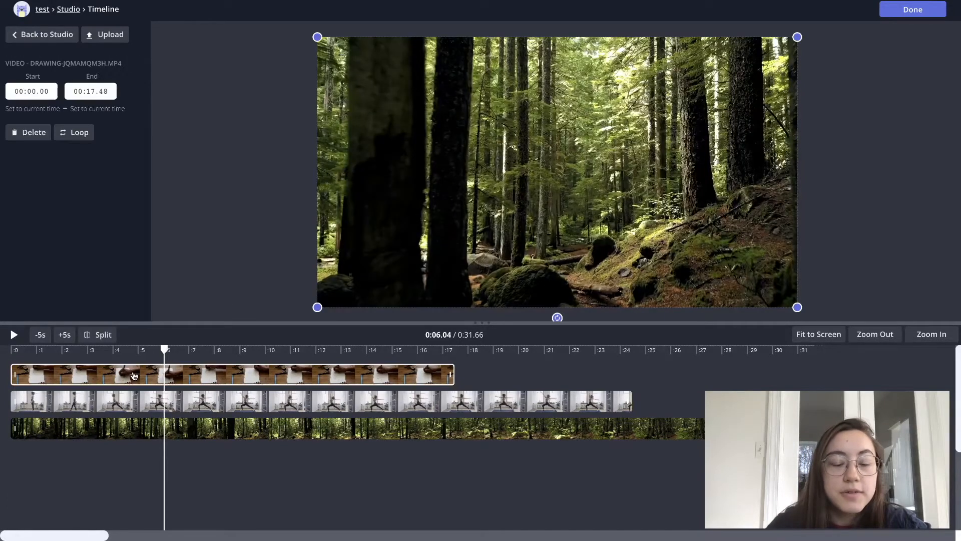
{"action": "left_click", "coordinate": [139, 406]}
{"action": "left_click", "coordinate": [135, 428]}
{"action": "left_click", "coordinate": [134, 412]}
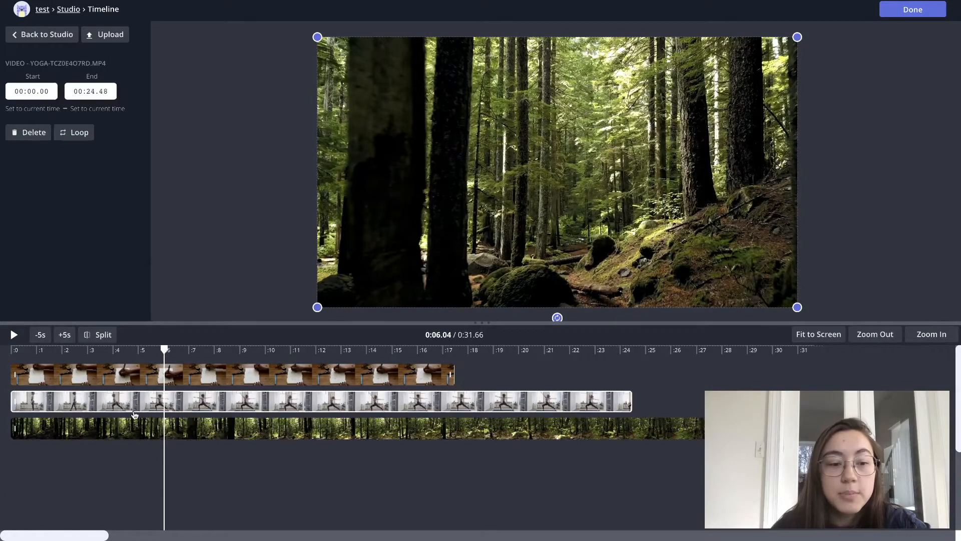
{"action": "left_click", "coordinate": [133, 380]}
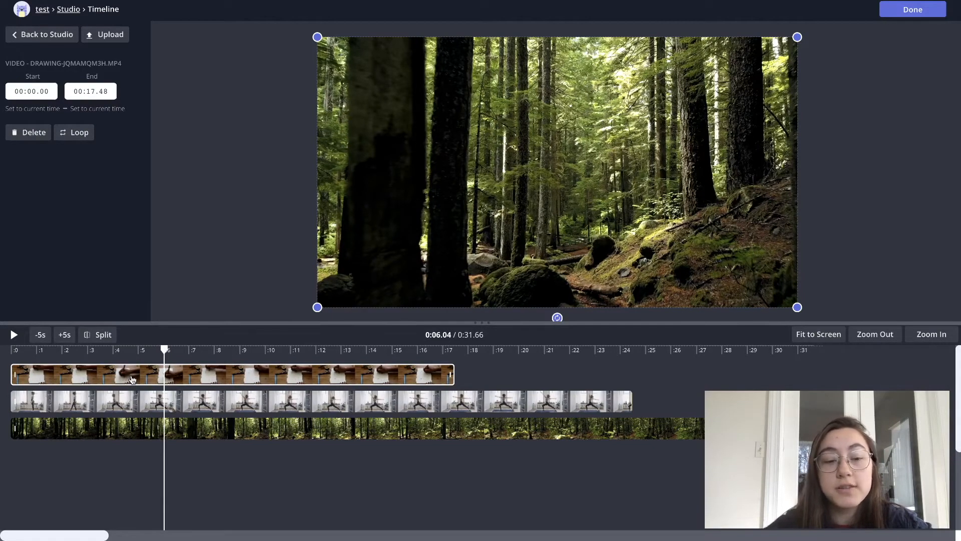
{"action": "left_click", "coordinate": [267, 350]}
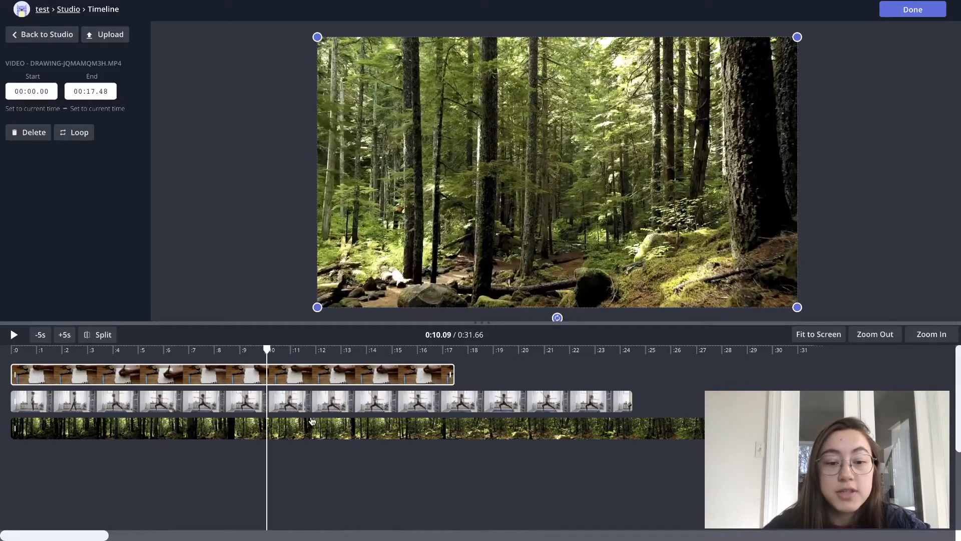
{"action": "left_click", "coordinate": [309, 422]}
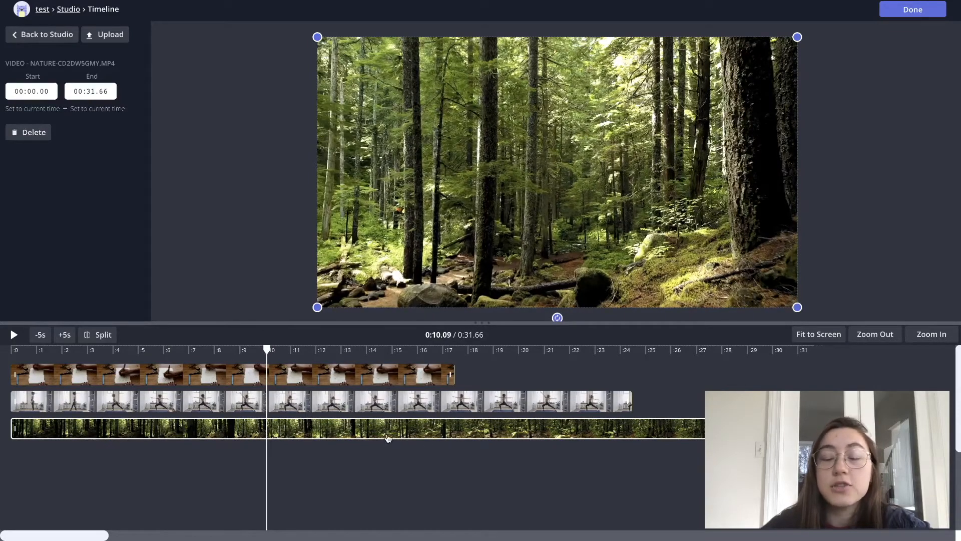
{"action": "left_click", "coordinate": [307, 350]}
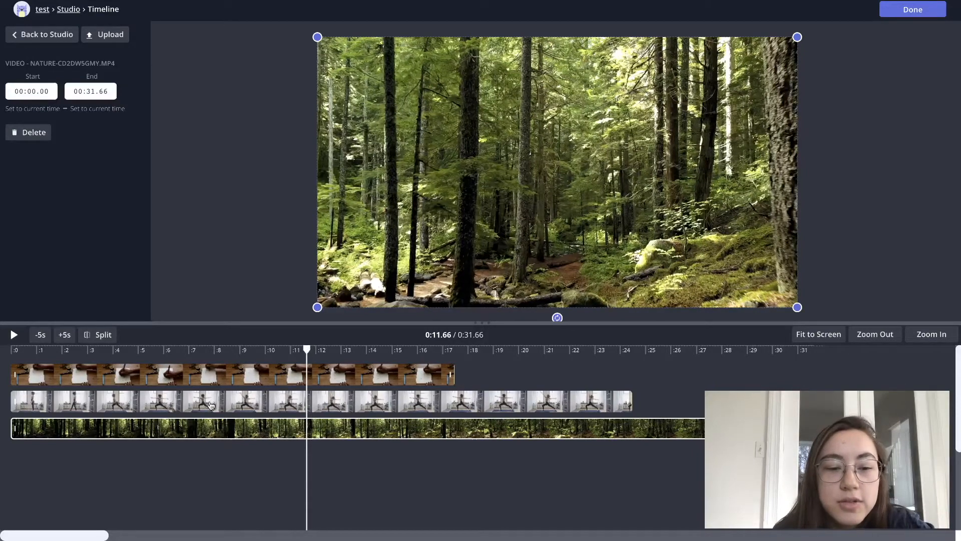
{"action": "left_click", "coordinate": [875, 334]}
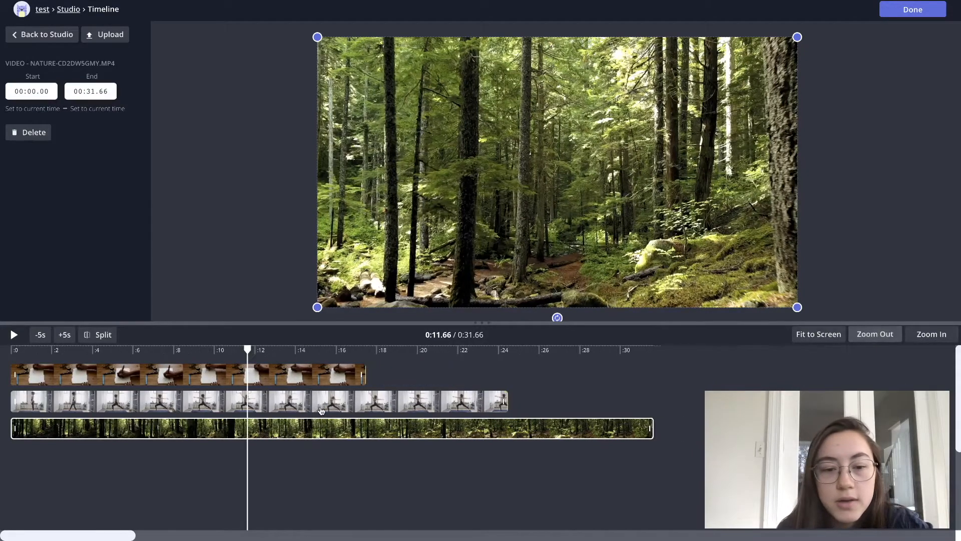
Step: Line up the yoga clip after the drawing clip and the forest clip after the yoga clip
{"action": "left_click", "coordinate": [169, 373]}
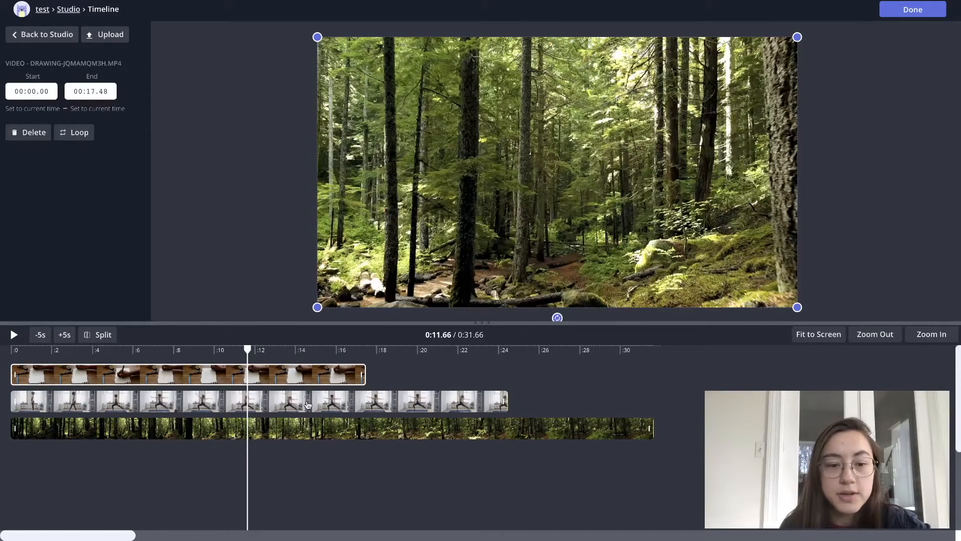
{"action": "left_click", "coordinate": [216, 406]}
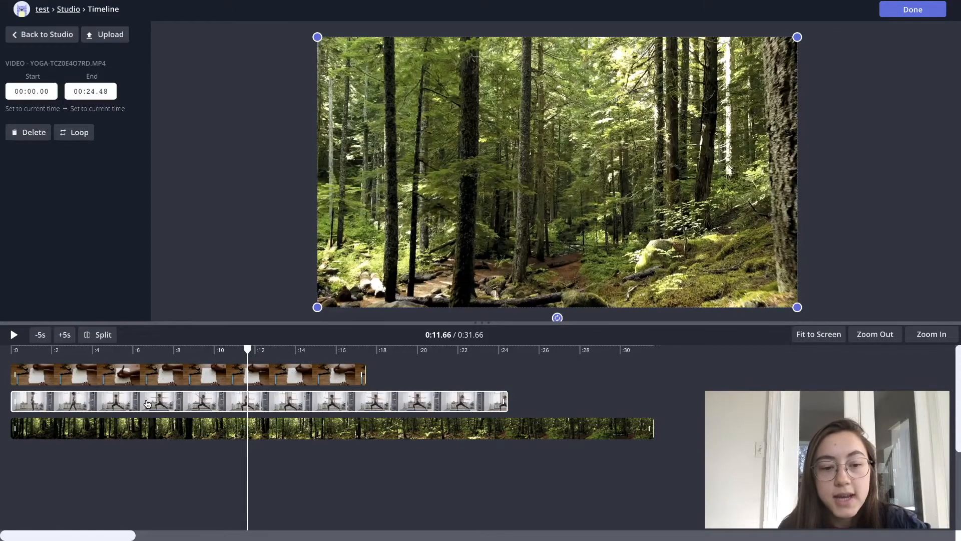
{"action": "left_click_drag", "start_coordinate": [149, 403], "coordinate": [506, 380]}
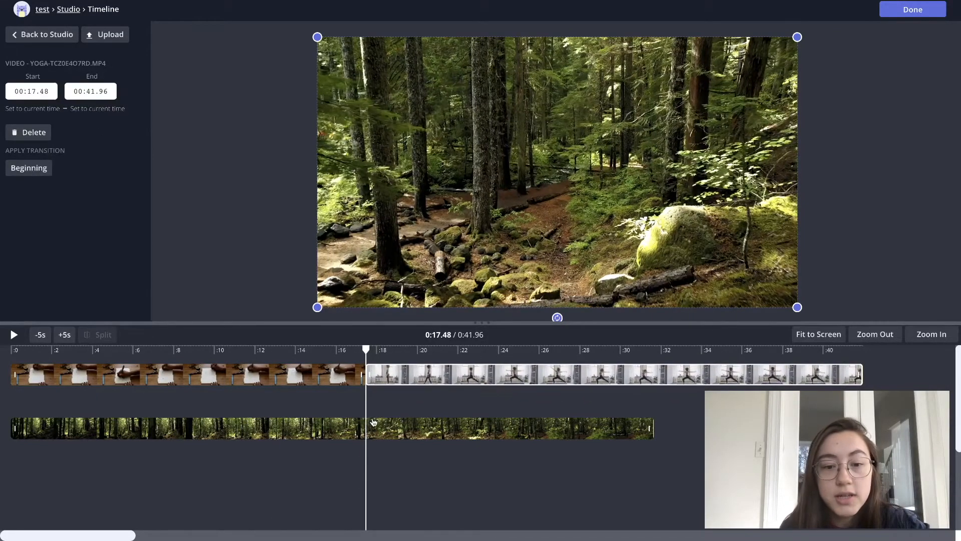
{"action": "scroll", "coordinate": [372, 423], "scroll_direction": "right", "scroll_amount": 5}
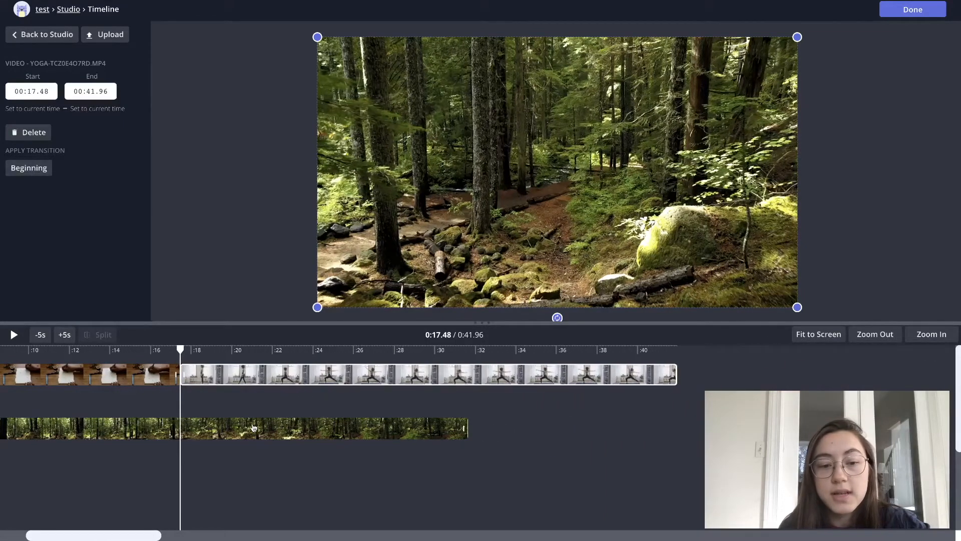
{"action": "mouse_move", "coordinate": [253, 428]}
{"action": "left_mouse_down"}
{"action": "mouse_move", "coordinate": [646, 420]}
{"action": "mouse_move", "coordinate": [677, 374]}
{"action": "left_mouse_up"}
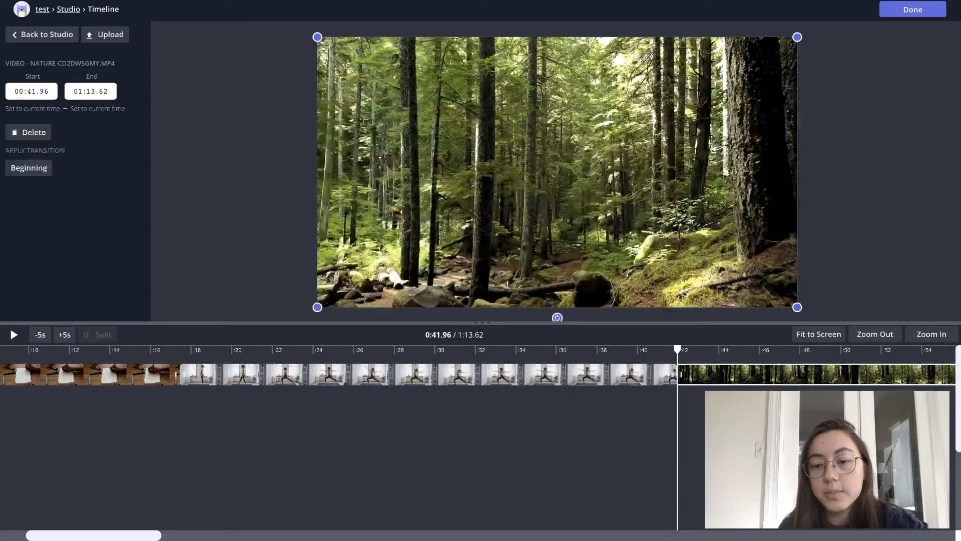
Step: Check the forest clip's timing, then select the yoga and drawing clips in turn
{"action": "left_click", "coordinate": [819, 333]}
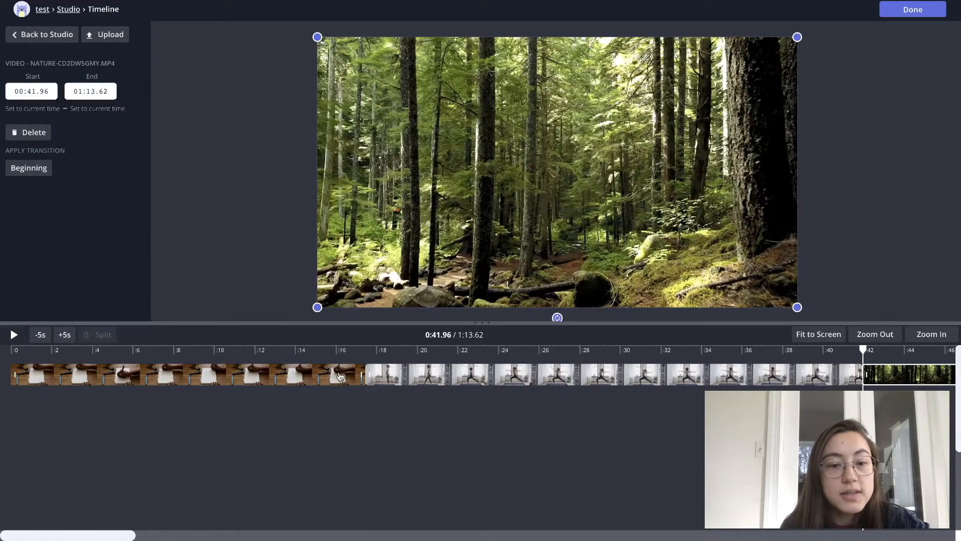
{"action": "left_click", "coordinate": [396, 376]}
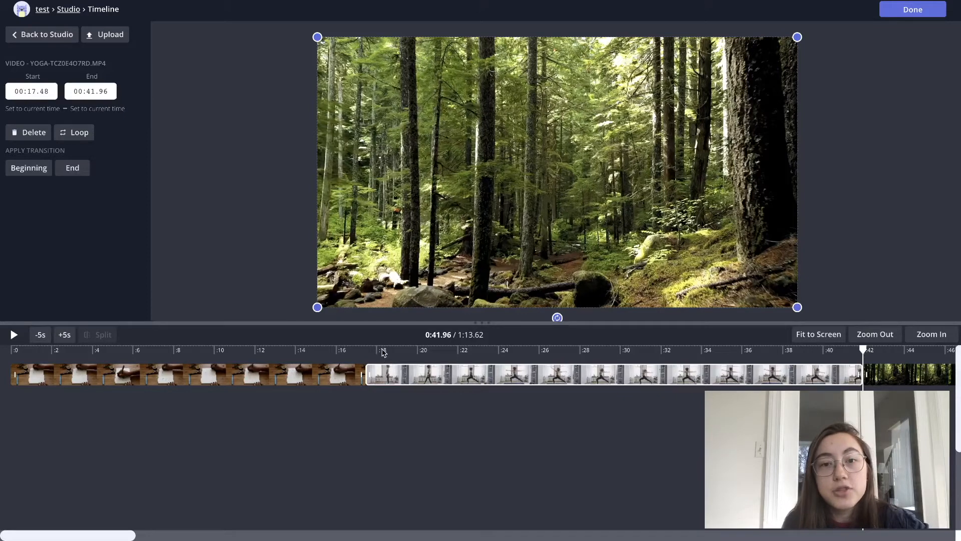
{"action": "left_click", "coordinate": [363, 374]}
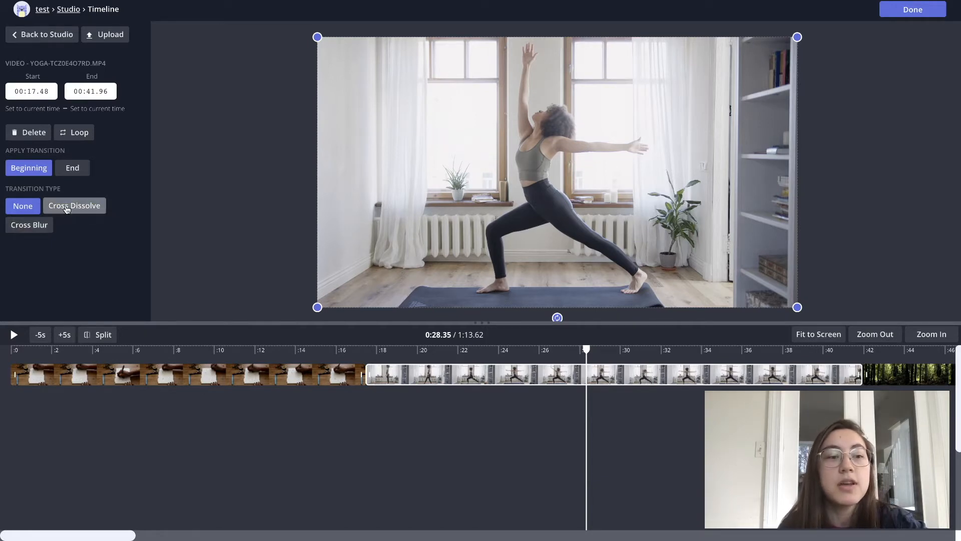
Step: Give the yoga clip a Cross Dissolve opening after briefly trying Cross Blur
{"action": "left_click", "coordinate": [66, 208]}
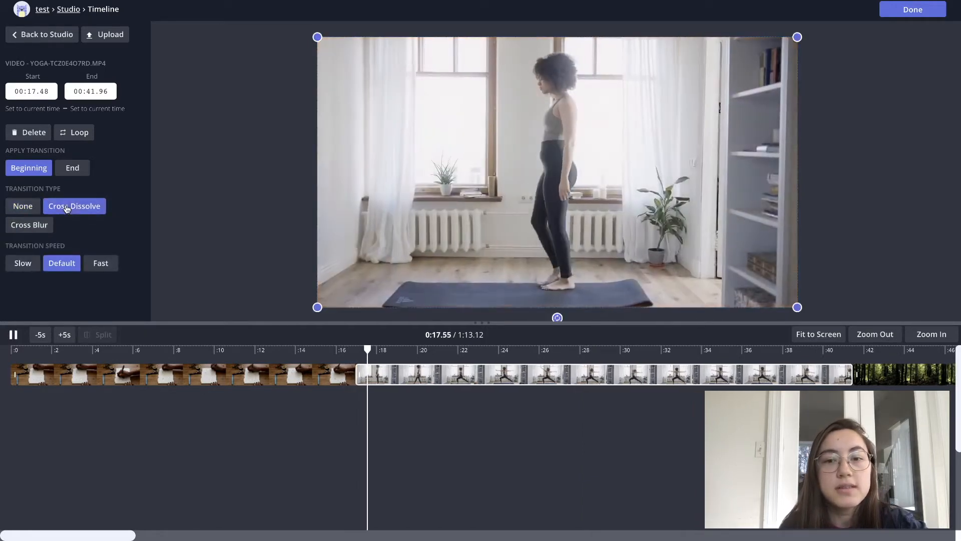
{"action": "left_click", "coordinate": [31, 225]}
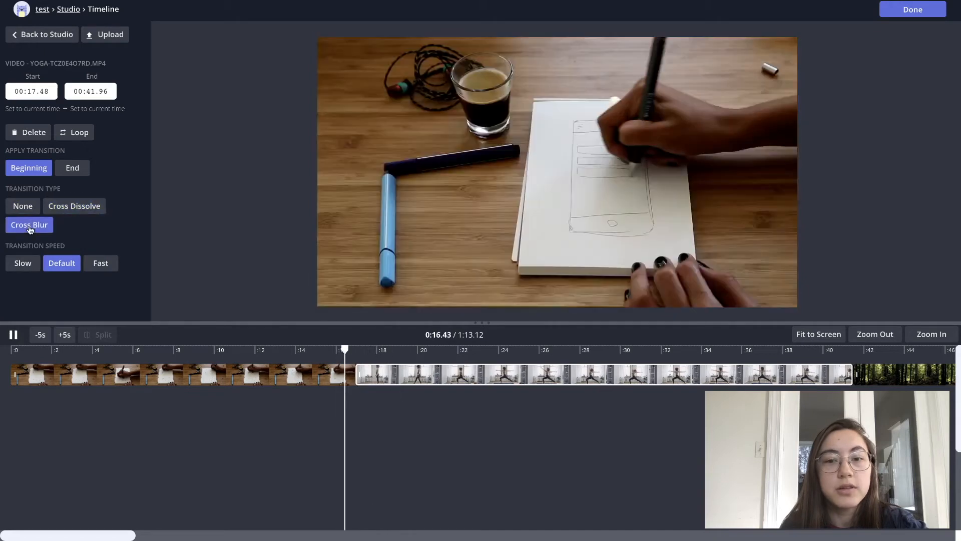
{"action": "left_click", "coordinate": [66, 209]}
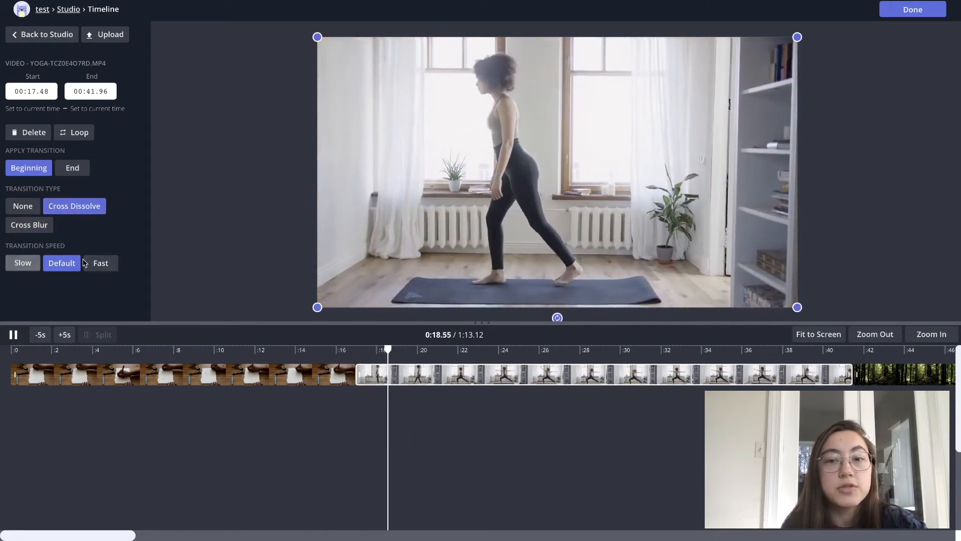
Step: Try Slow and Fast transition speeds and leave the speed on Default
{"action": "left_click", "coordinate": [23, 264]}
{"action": "left_click", "coordinate": [62, 263]}
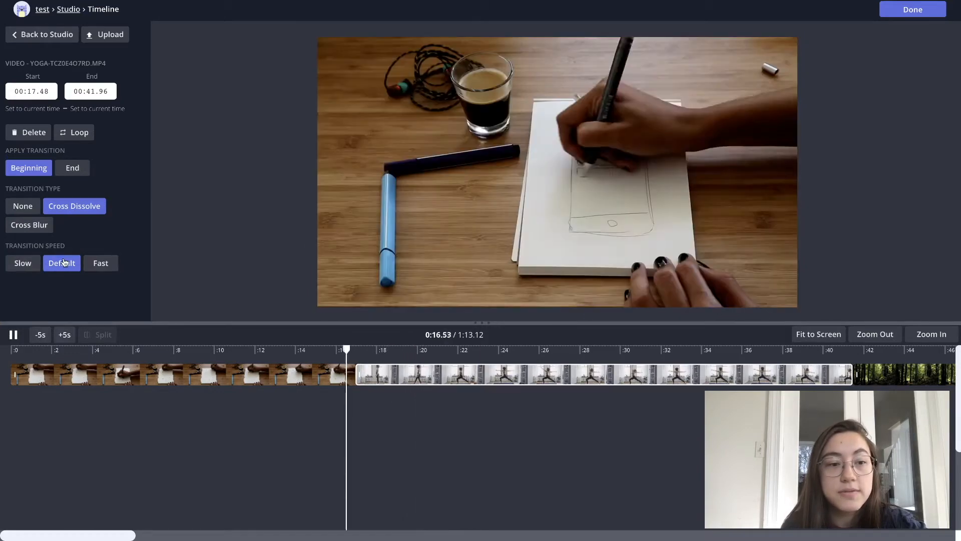
{"action": "left_click", "coordinate": [23, 263]}
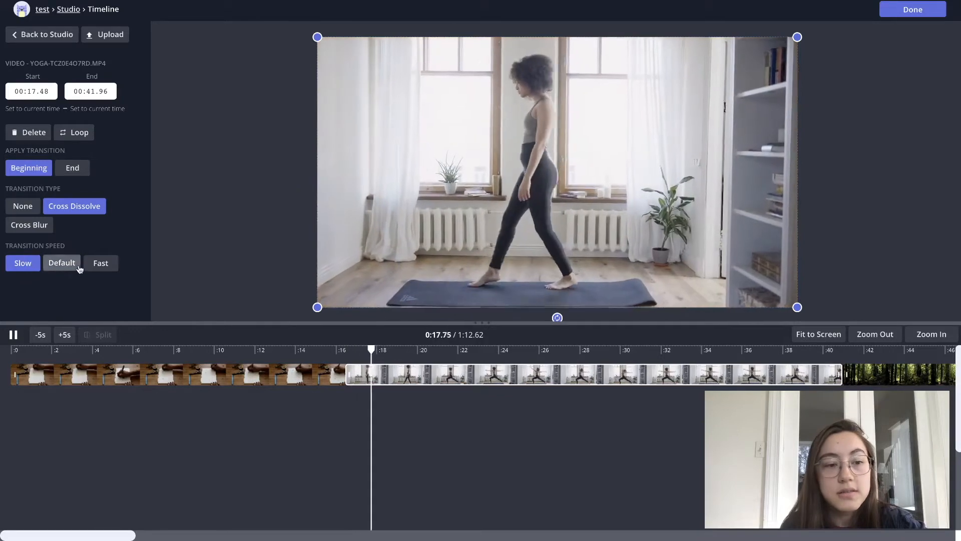
{"action": "left_click", "coordinate": [100, 263]}
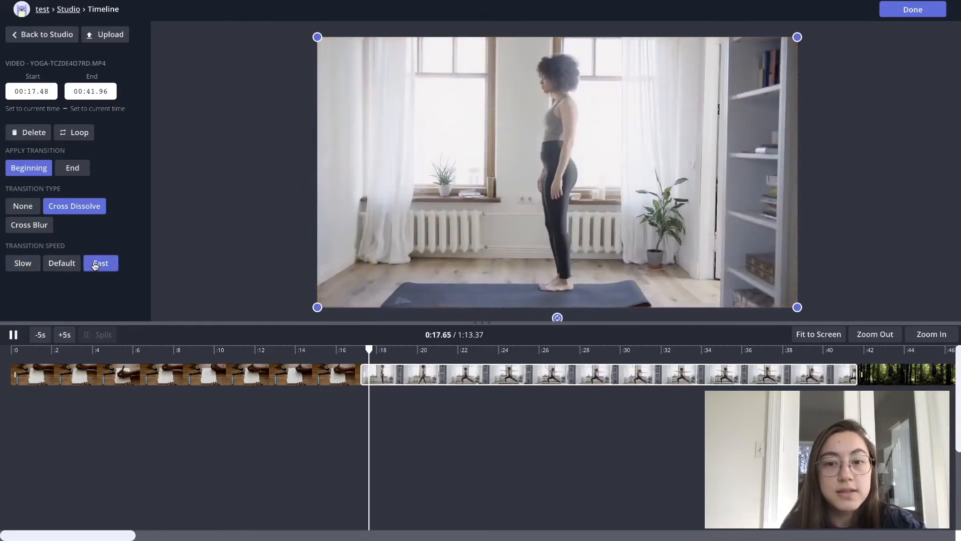
{"action": "left_click", "coordinate": [61, 263]}
Step: Preview the yoga-to-forest changeover around the 40-second mark
{"action": "key", "text": "space"}
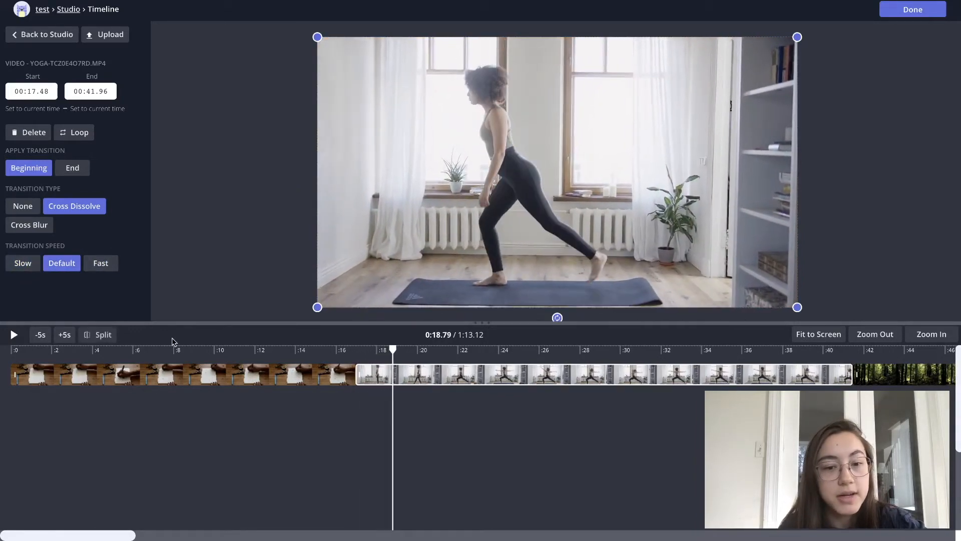
{"action": "scroll", "coordinate": [614, 378], "scroll_direction": "down", "scroll_amount": 4}
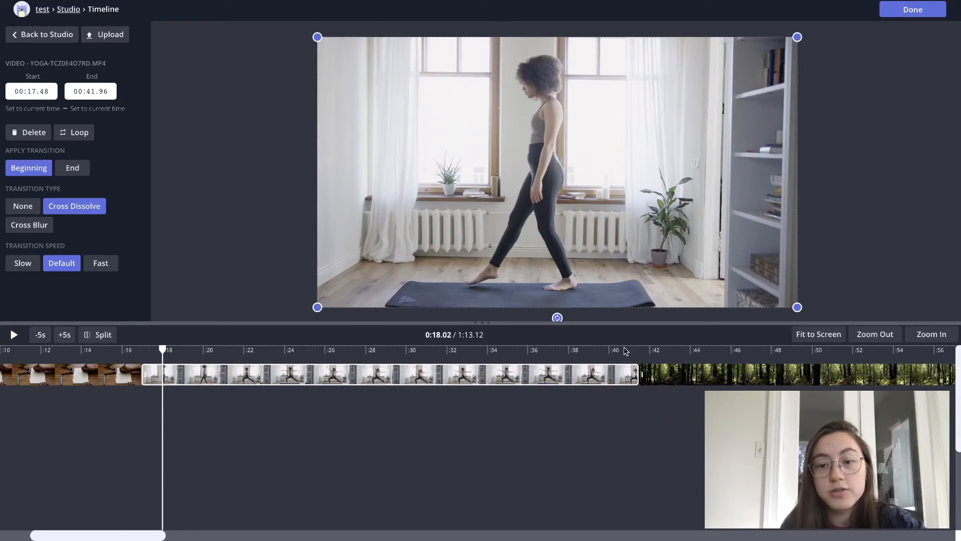
{"action": "left_click", "coordinate": [626, 350]}
{"action": "key", "text": "space"}
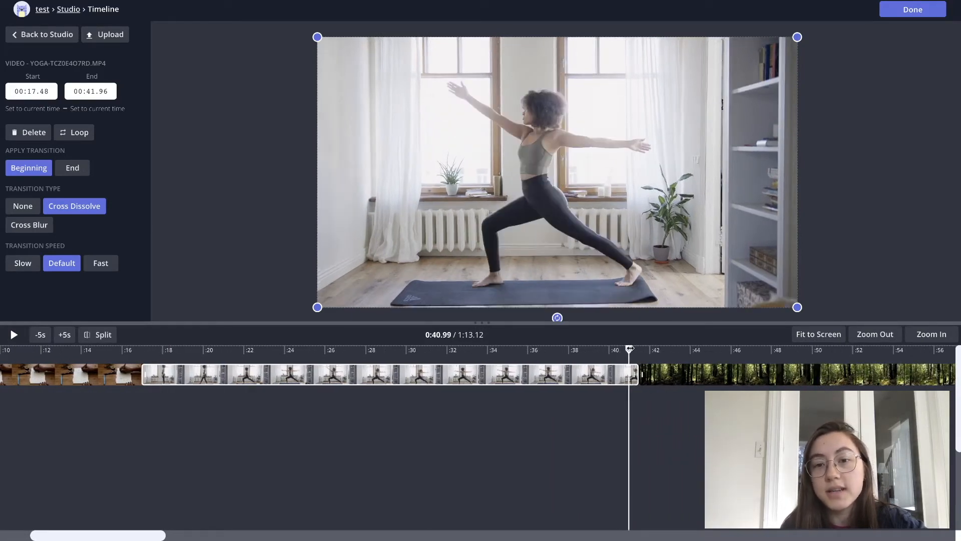
{"action": "left_click", "coordinate": [612, 349]}
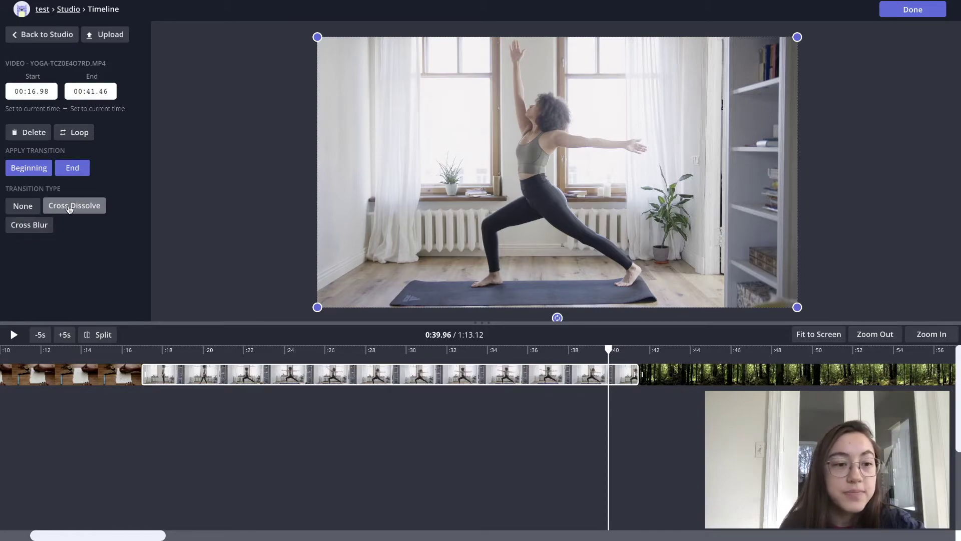
Step: Apply a Cross Dissolve to the yoga clip's end and deselect the clip
{"action": "left_click", "coordinate": [69, 207]}
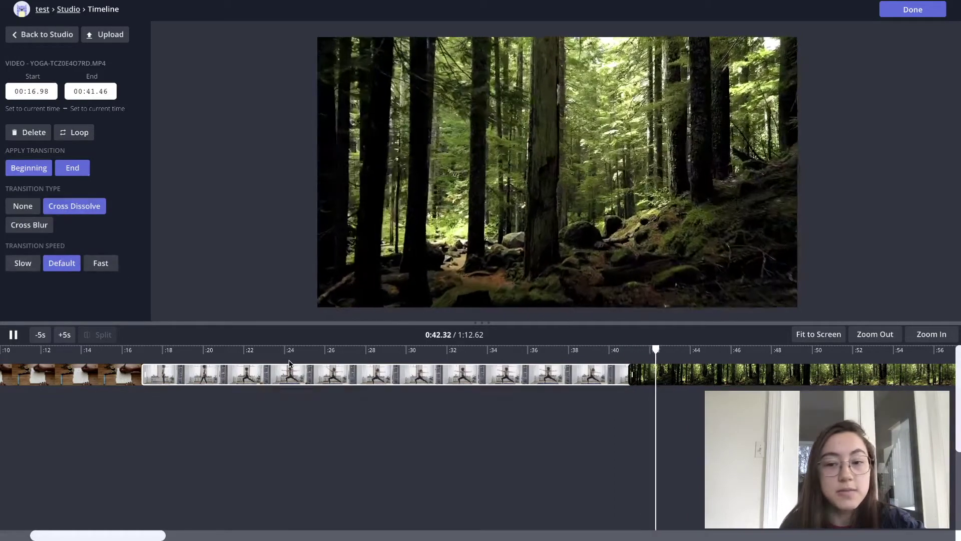
{"action": "left_click", "coordinate": [125, 349]}
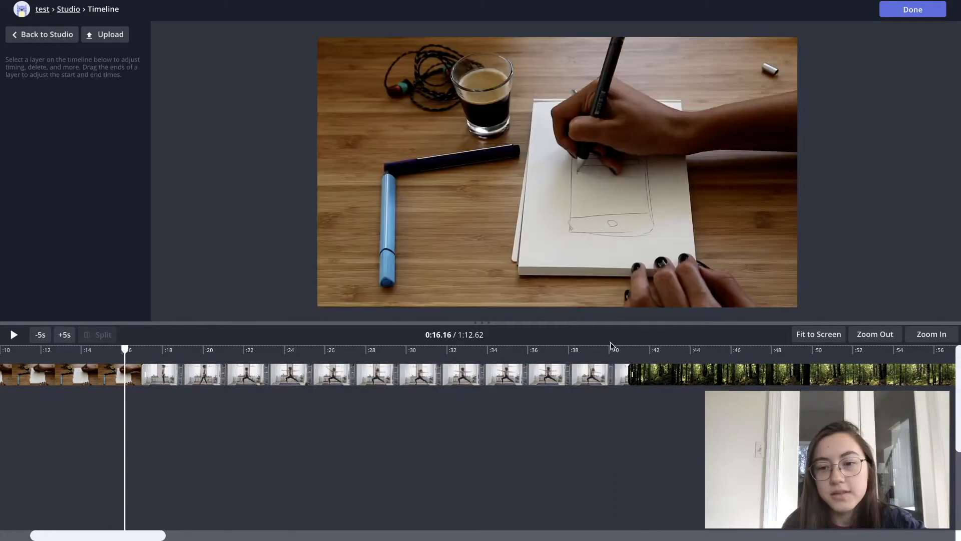
{"action": "left_click", "coordinate": [614, 350]}
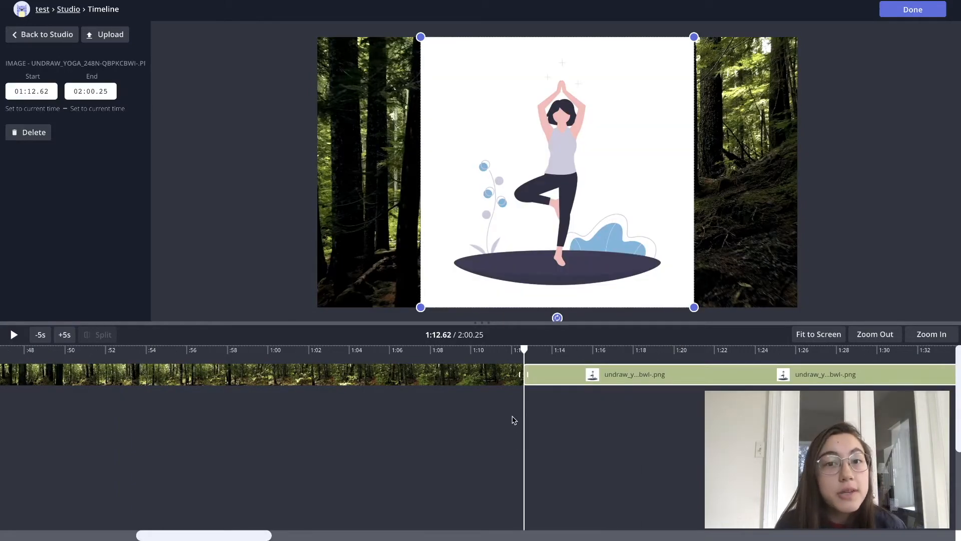
{"action": "left_click", "coordinate": [517, 419]}
{"action": "left_click_drag", "start_coordinate": [517, 349], "coordinate": [546, 349]}
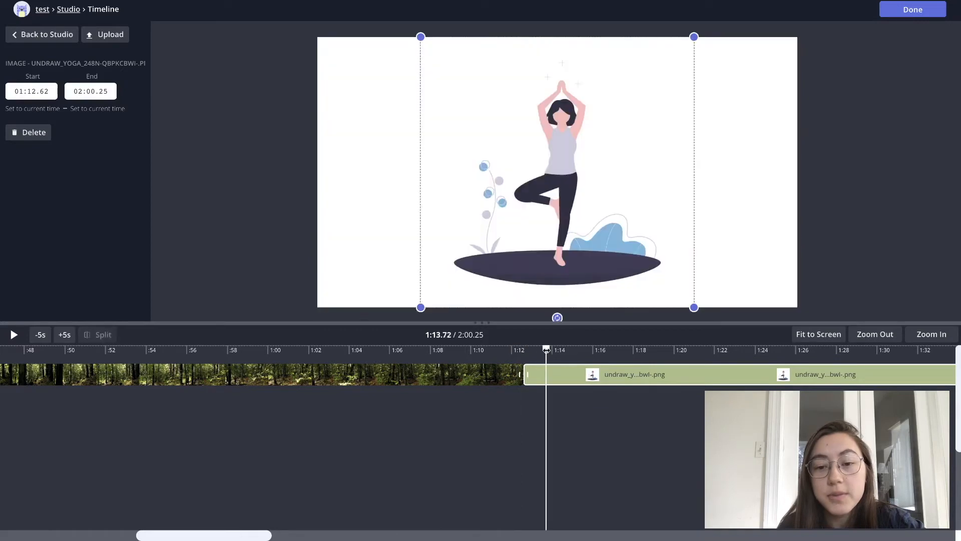
{"action": "left_click", "coordinate": [594, 351]}
{"action": "left_click", "coordinate": [492, 374]}
{"action": "left_click", "coordinate": [501, 350]}
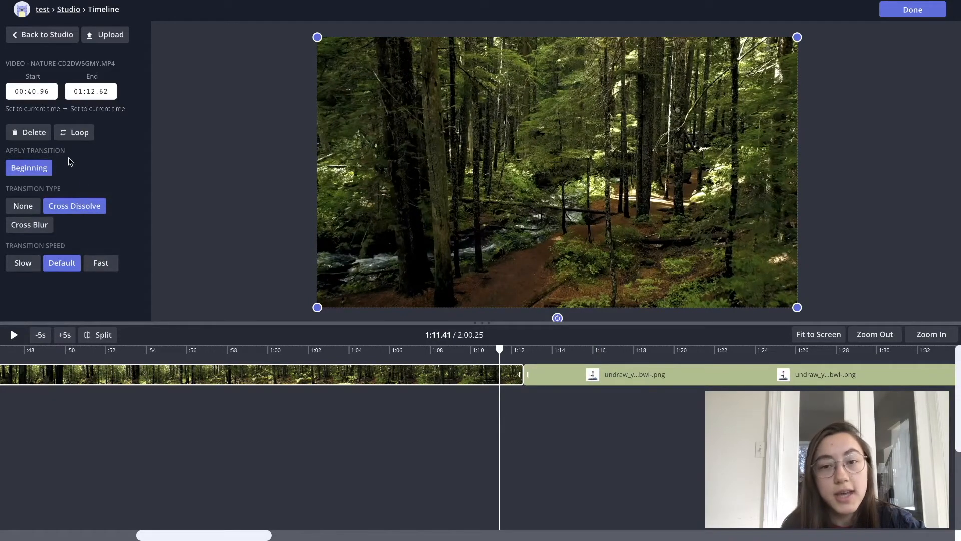
{"action": "left_click", "coordinate": [563, 380]}
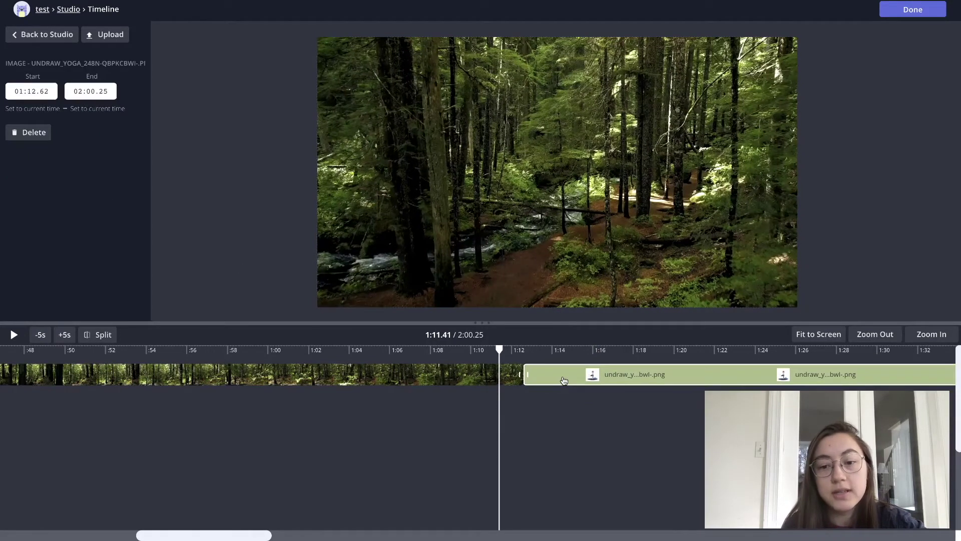
{"action": "left_click", "coordinate": [560, 350]}
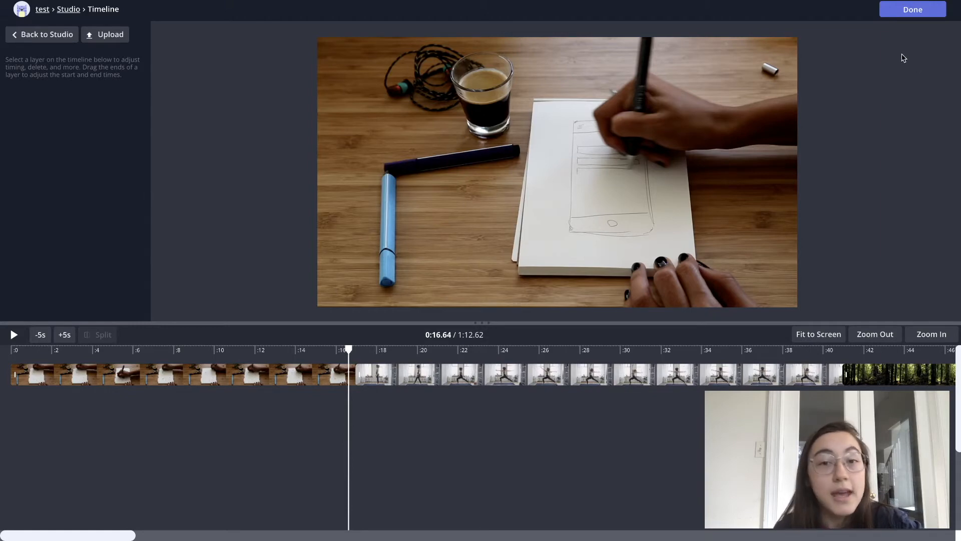
Step: Return to the studio, scrub through the transitions, and select the forest clip on the canvas
{"action": "left_click", "coordinate": [912, 9]}
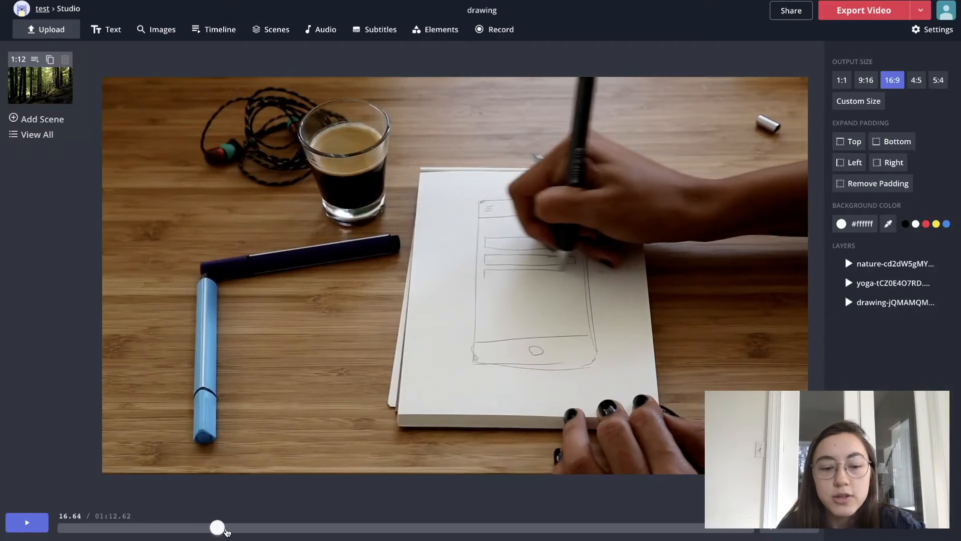
{"action": "left_click_drag", "start_coordinate": [217, 527], "coordinate": [221, 529]}
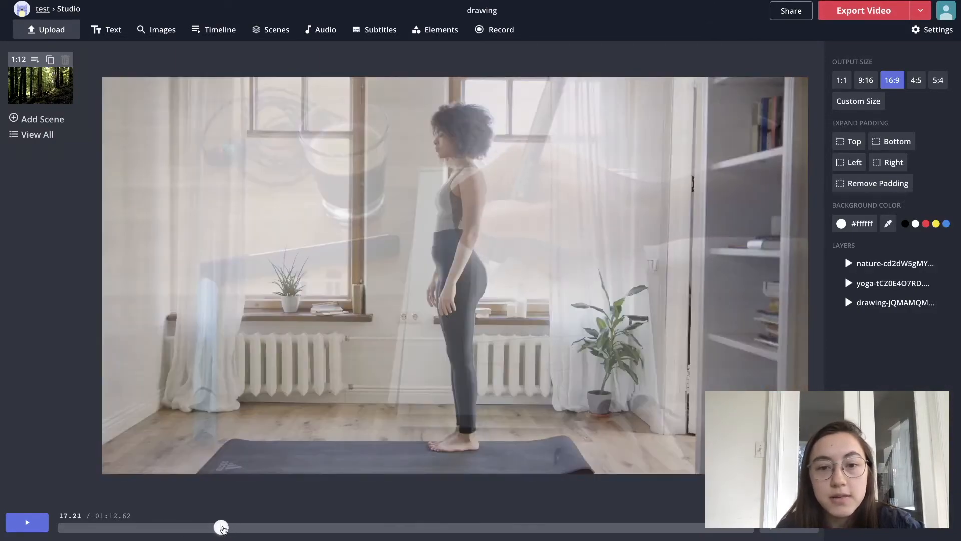
{"action": "left_click_drag", "start_coordinate": [222, 529], "coordinate": [227, 529]}
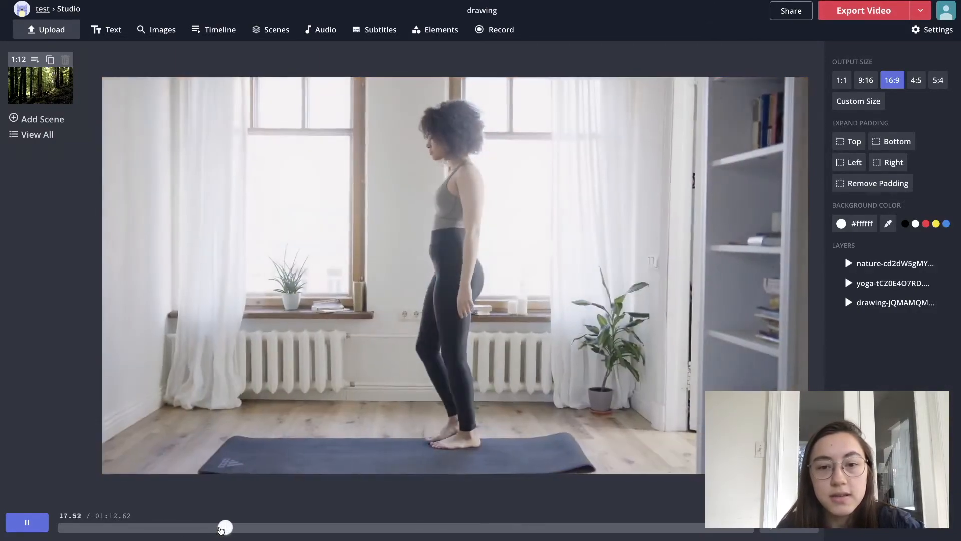
{"action": "left_click_drag", "start_coordinate": [381, 526], "coordinate": [457, 529]}
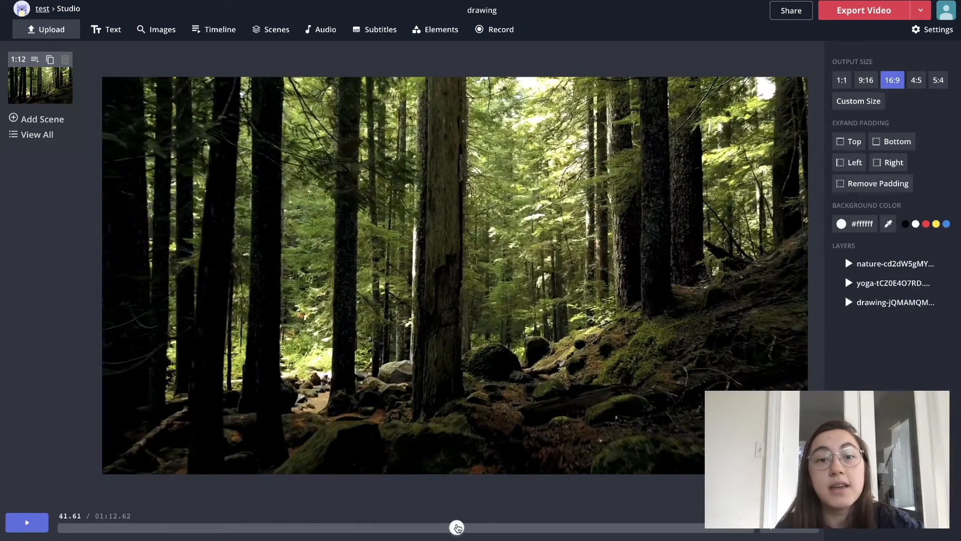
{"action": "left_click", "coordinate": [598, 390]}
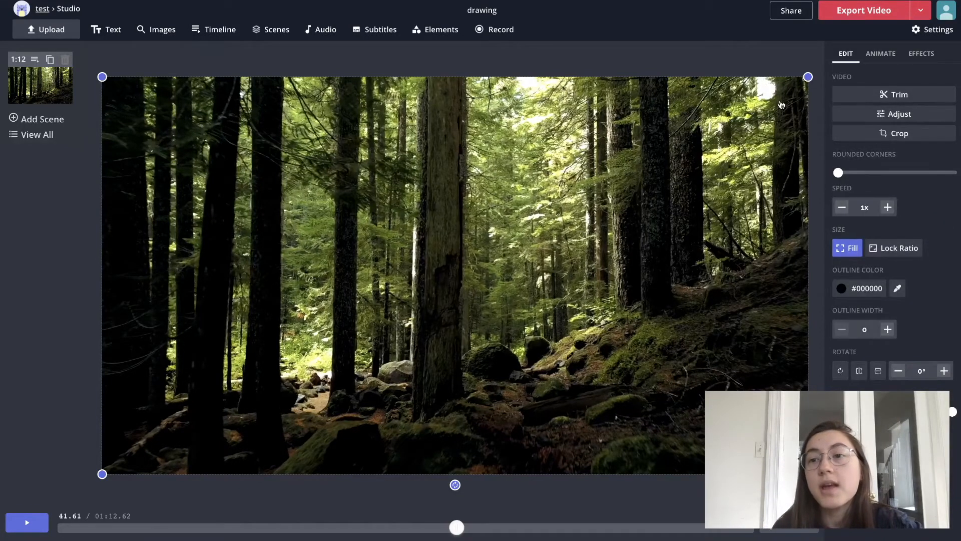
Step: Show the Animate choices for the forest clip
{"action": "left_click", "coordinate": [881, 53]}
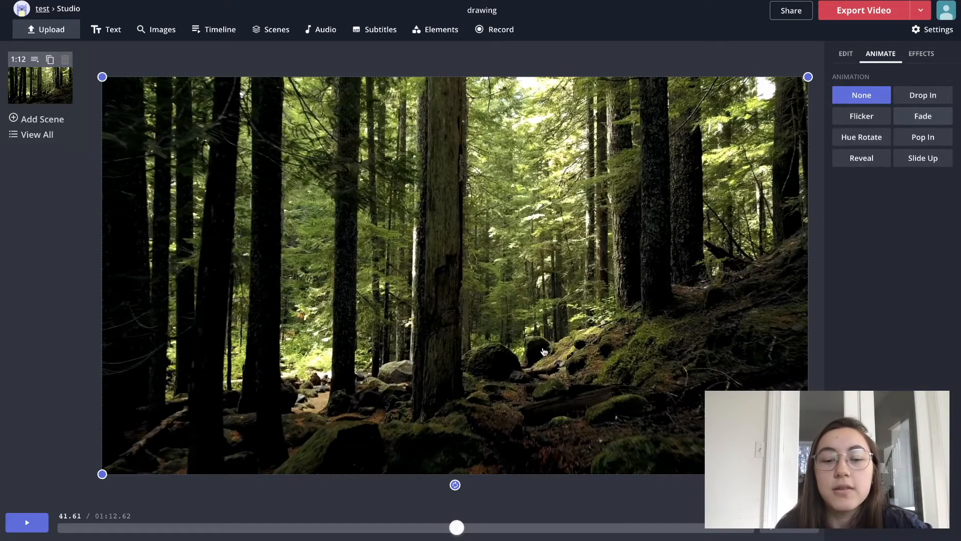
Step: Give the forest clip a Drop In animation and replay its entrance
{"action": "left_click", "coordinate": [440, 528]}
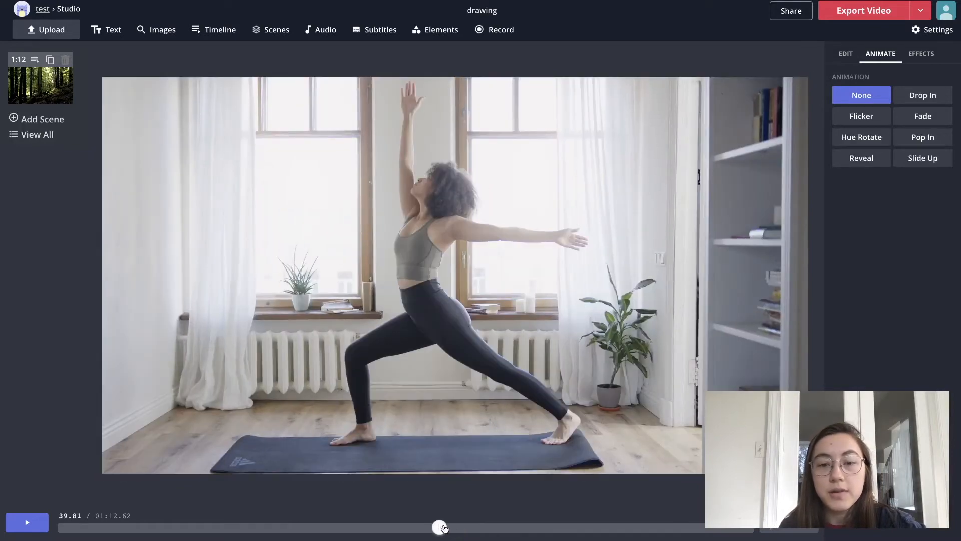
{"action": "left_click_drag", "start_coordinate": [441, 529], "coordinate": [463, 528]}
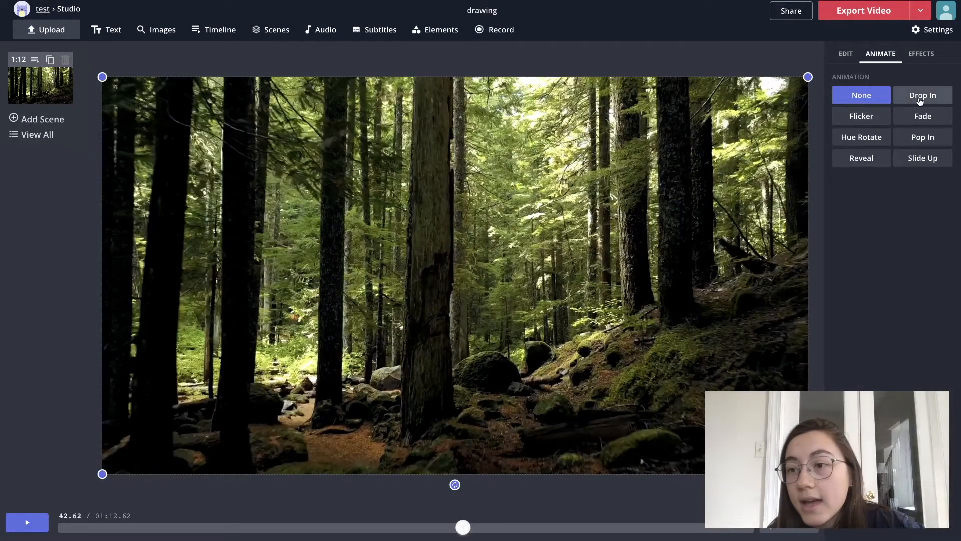
{"action": "left_click", "coordinate": [923, 95]}
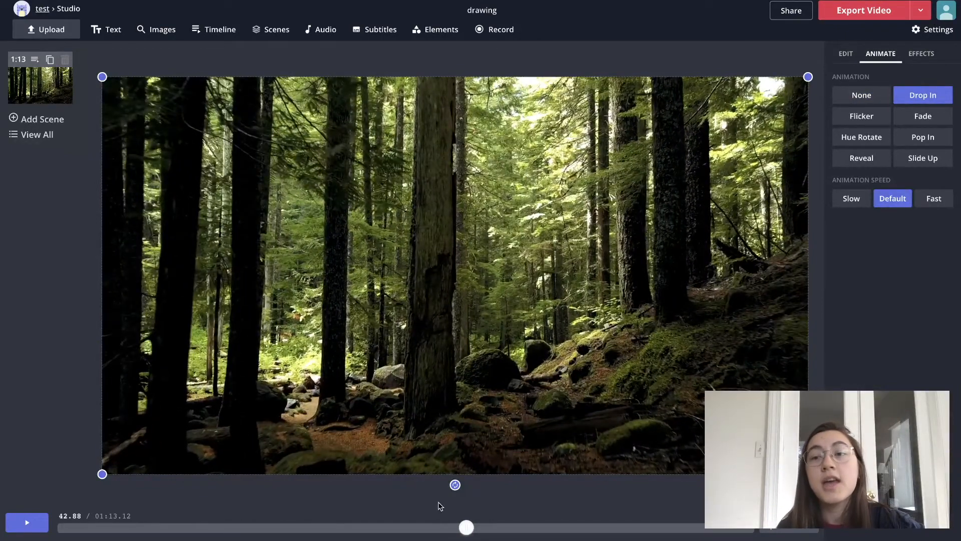
{"action": "left_click", "coordinate": [445, 528]}
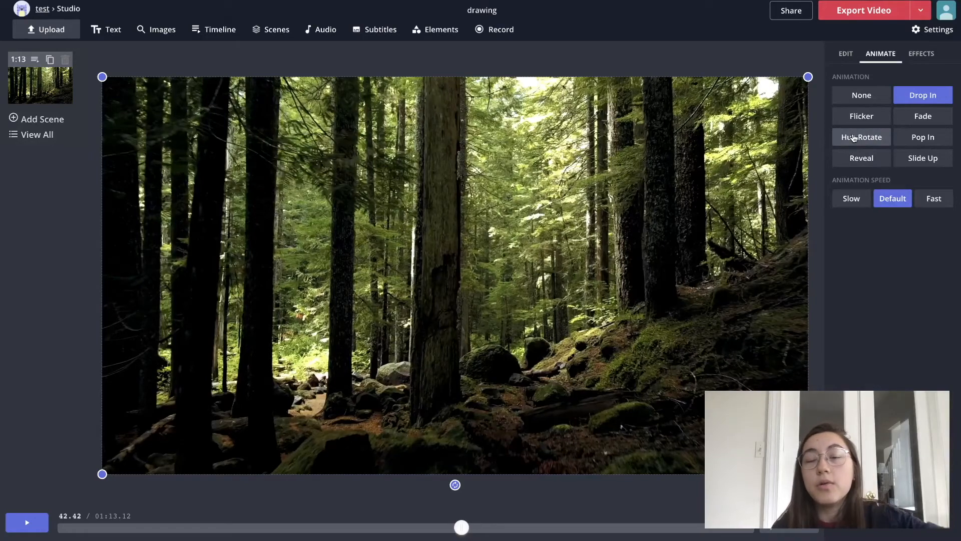
Step: Switch the forest clip's animation to Hue Rotate and pause the preview
{"action": "left_click", "coordinate": [854, 138]}
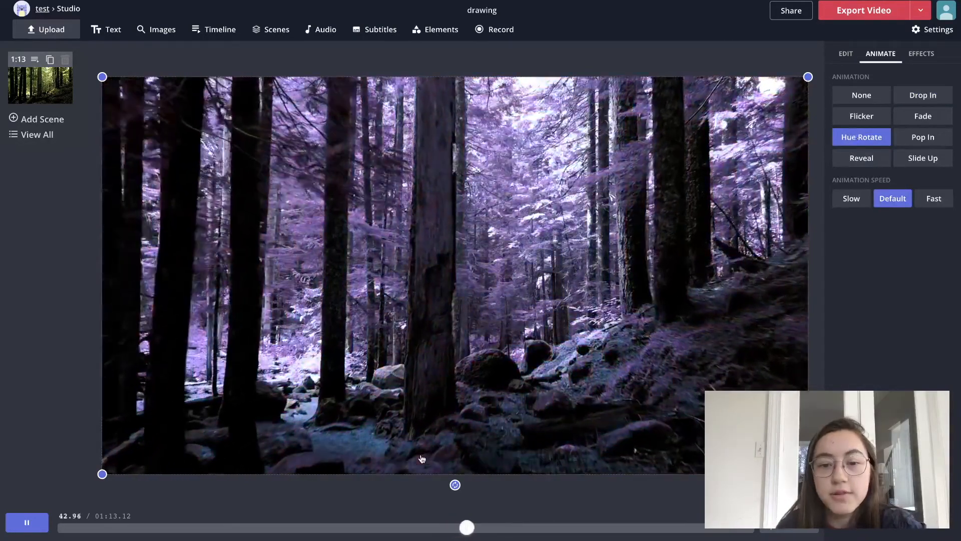
{"action": "key", "text": "space"}
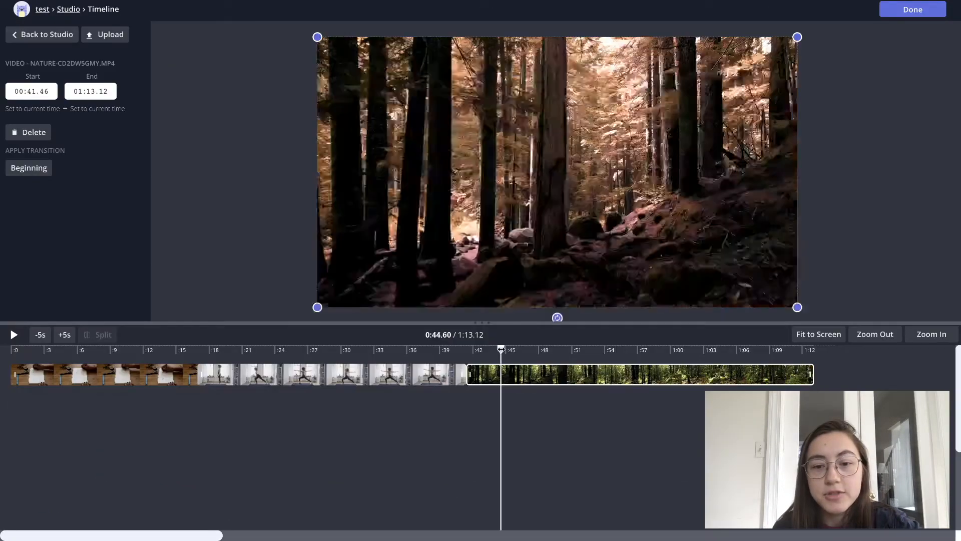
Step: Give the forest clip a Cross Dissolve at its beginning and preview it
{"action": "left_click", "coordinate": [28, 167]}
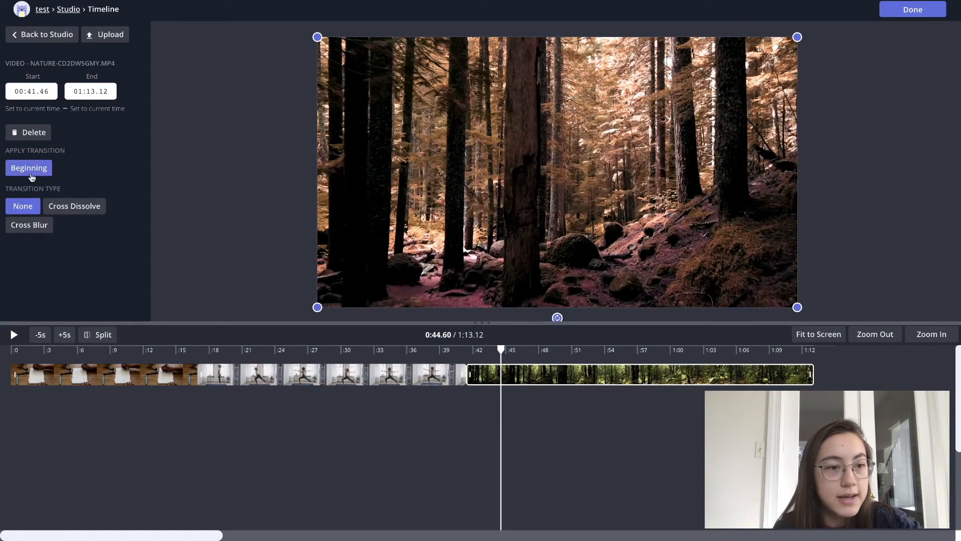
{"action": "left_click", "coordinate": [74, 206]}
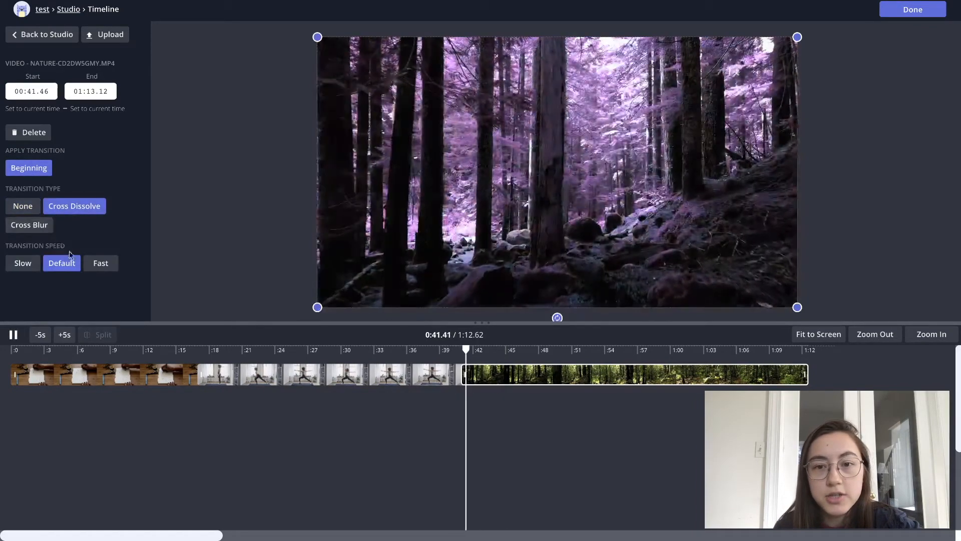
{"action": "left_click", "coordinate": [447, 351]}
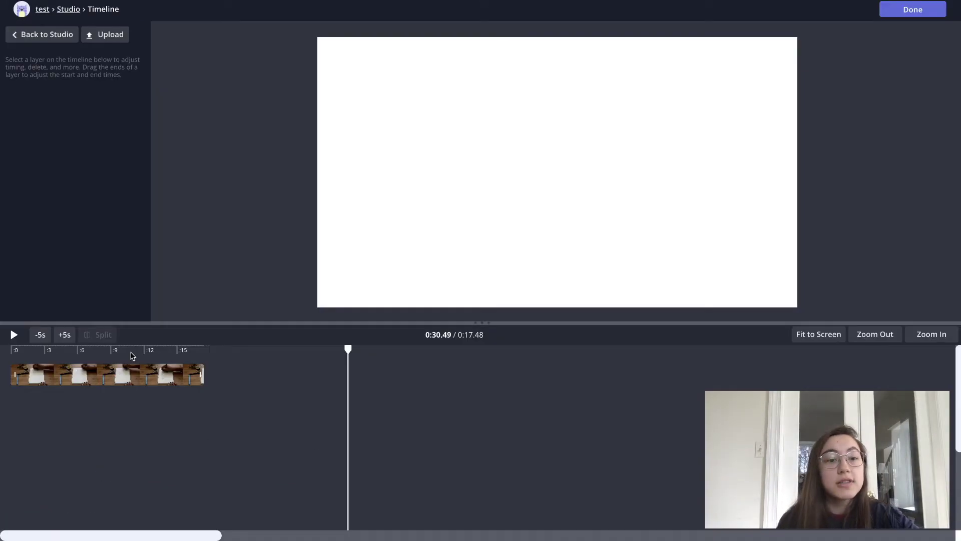
Step: Split the drawing clip in two at the playhead around 9 seconds
{"action": "left_click", "coordinate": [132, 353]}
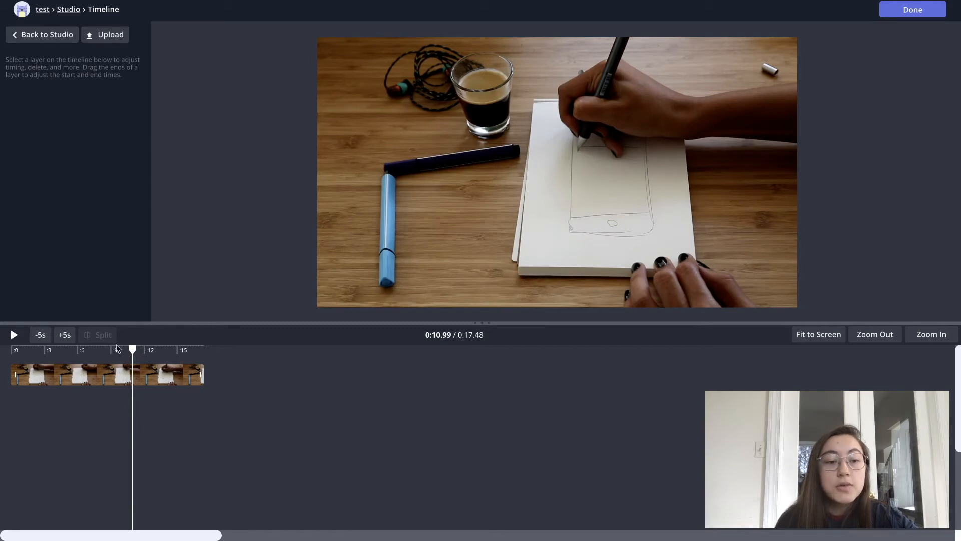
{"action": "left_click", "coordinate": [116, 350]}
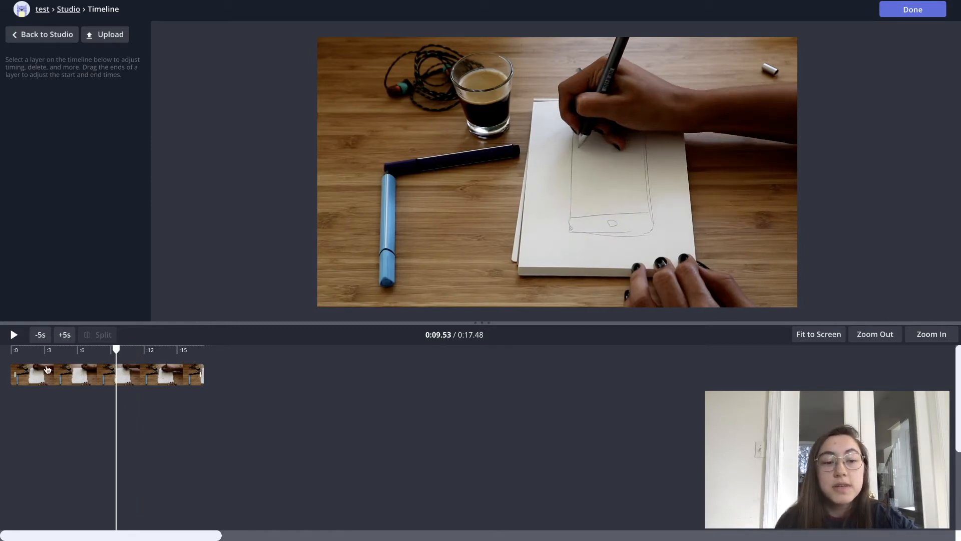
{"action": "left_click", "coordinate": [105, 373]}
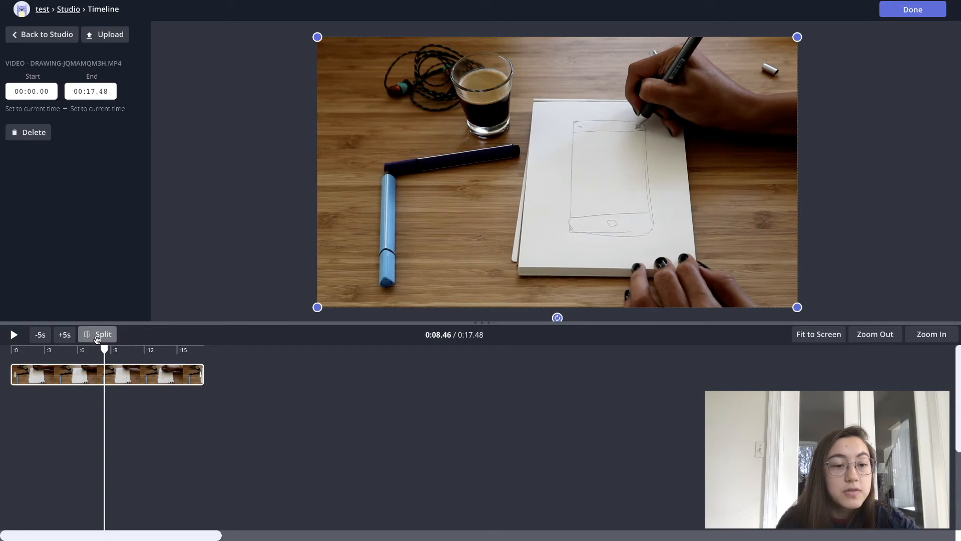
{"action": "left_click", "coordinate": [103, 335]}
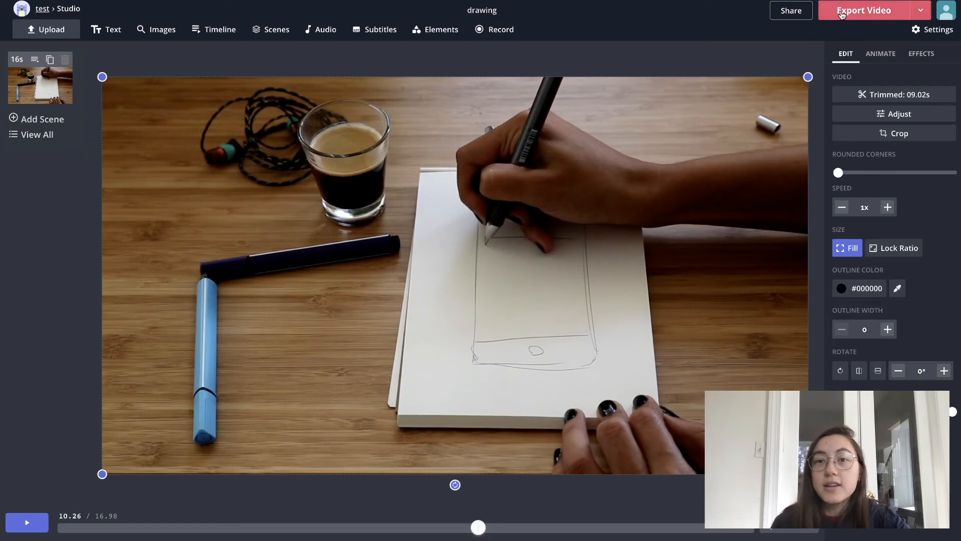
Step: Export the finished project as a video
{"action": "left_click", "coordinate": [842, 14]}
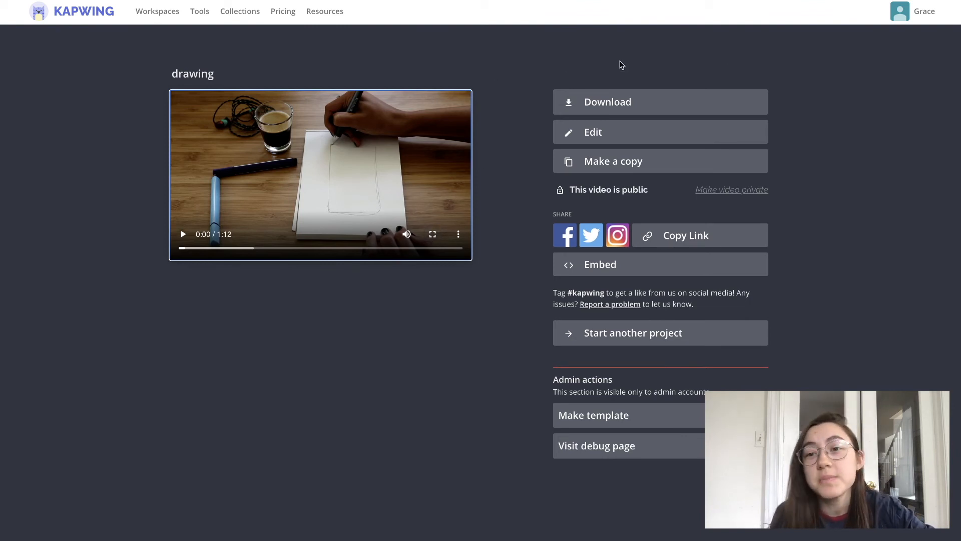
Step: Download the exported 1:12 video file to the computer
{"action": "left_click", "coordinate": [601, 101]}
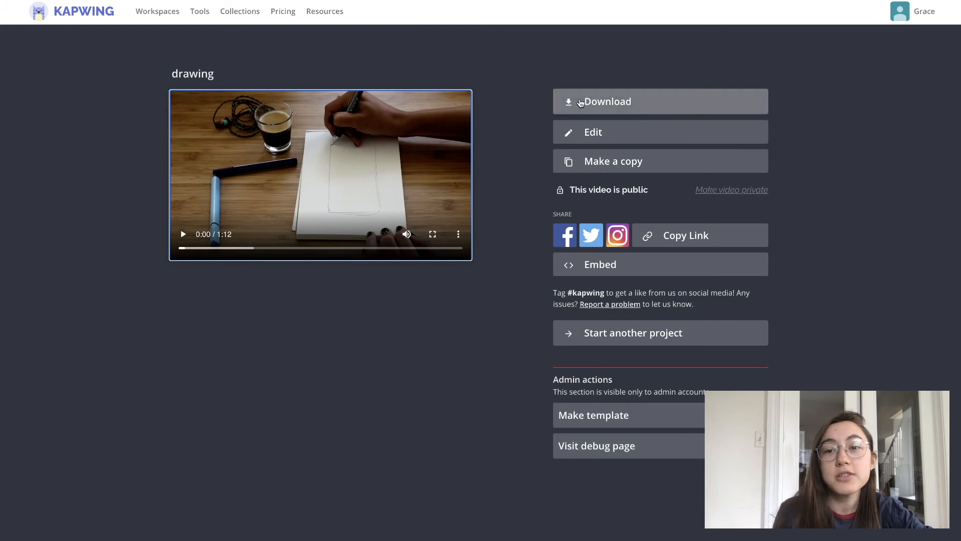